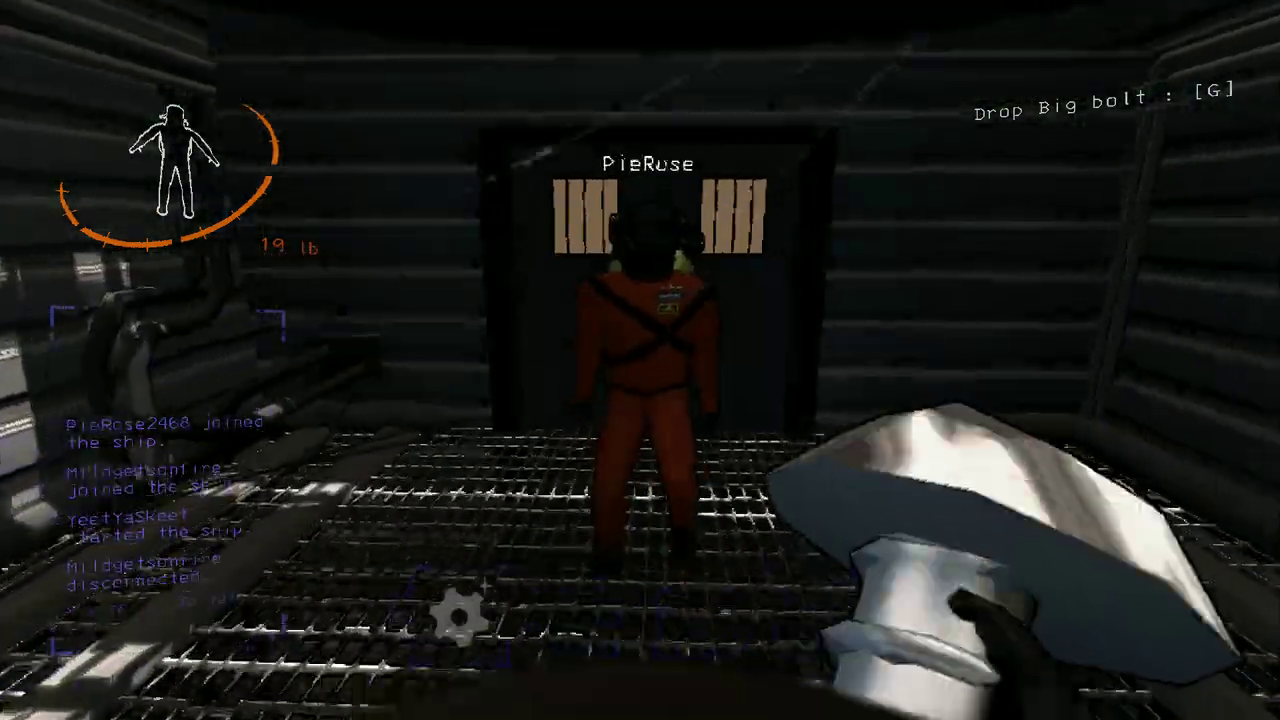
key(e)
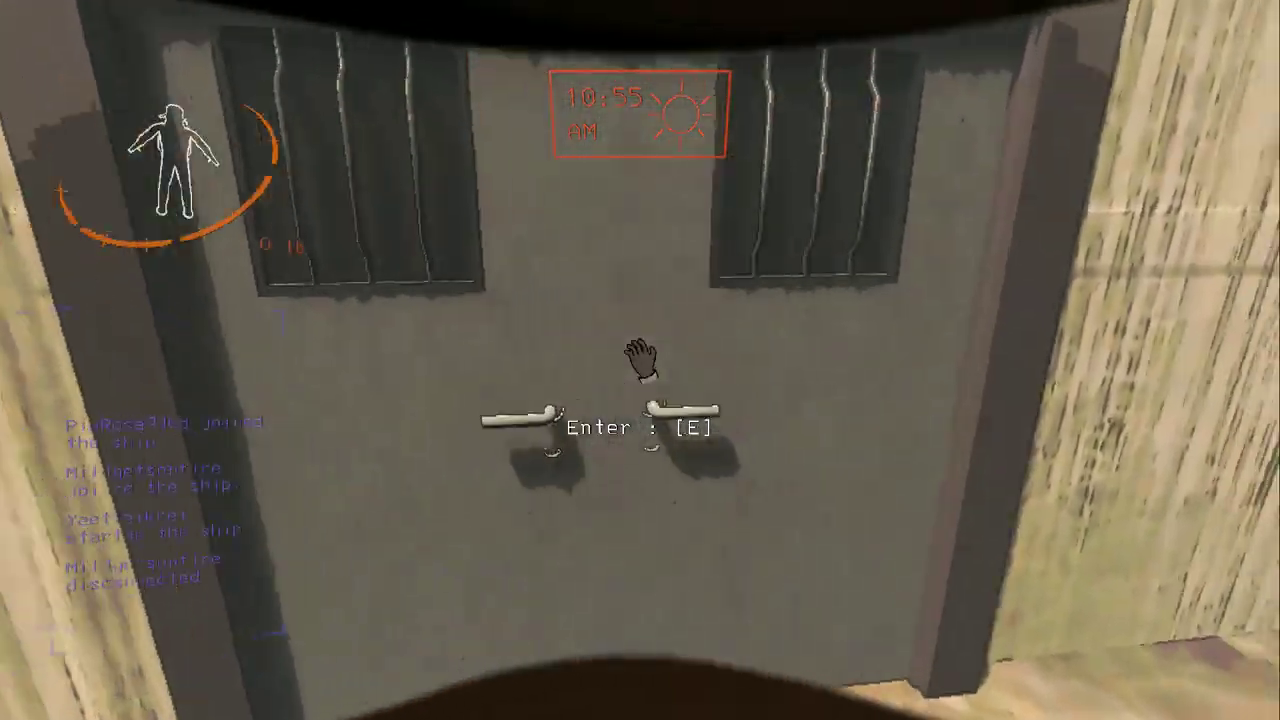
key(e)
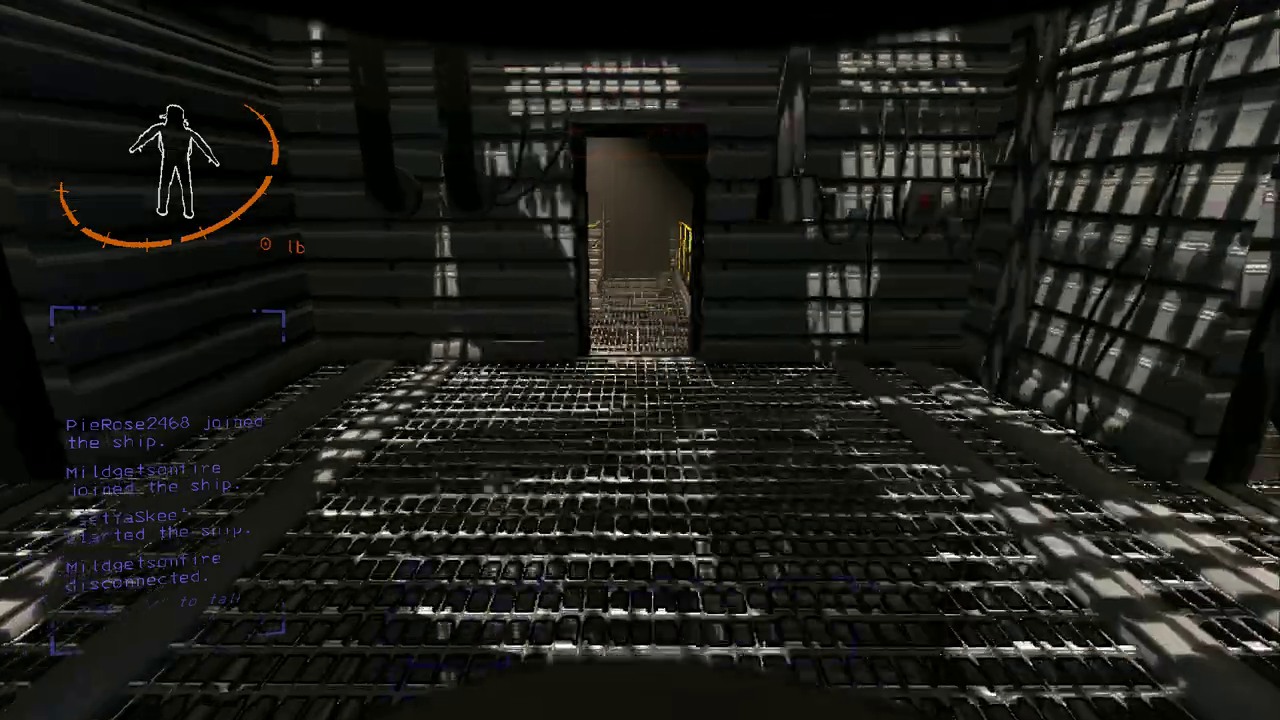
key(w)
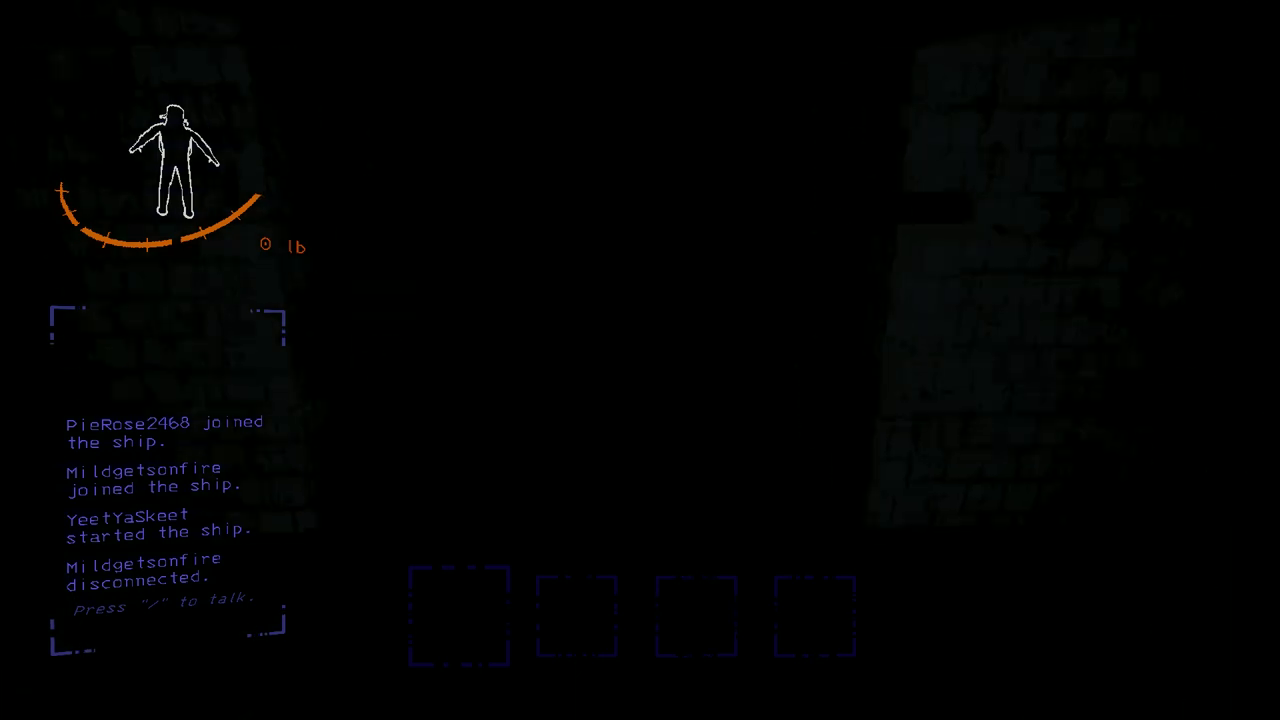
key(w)
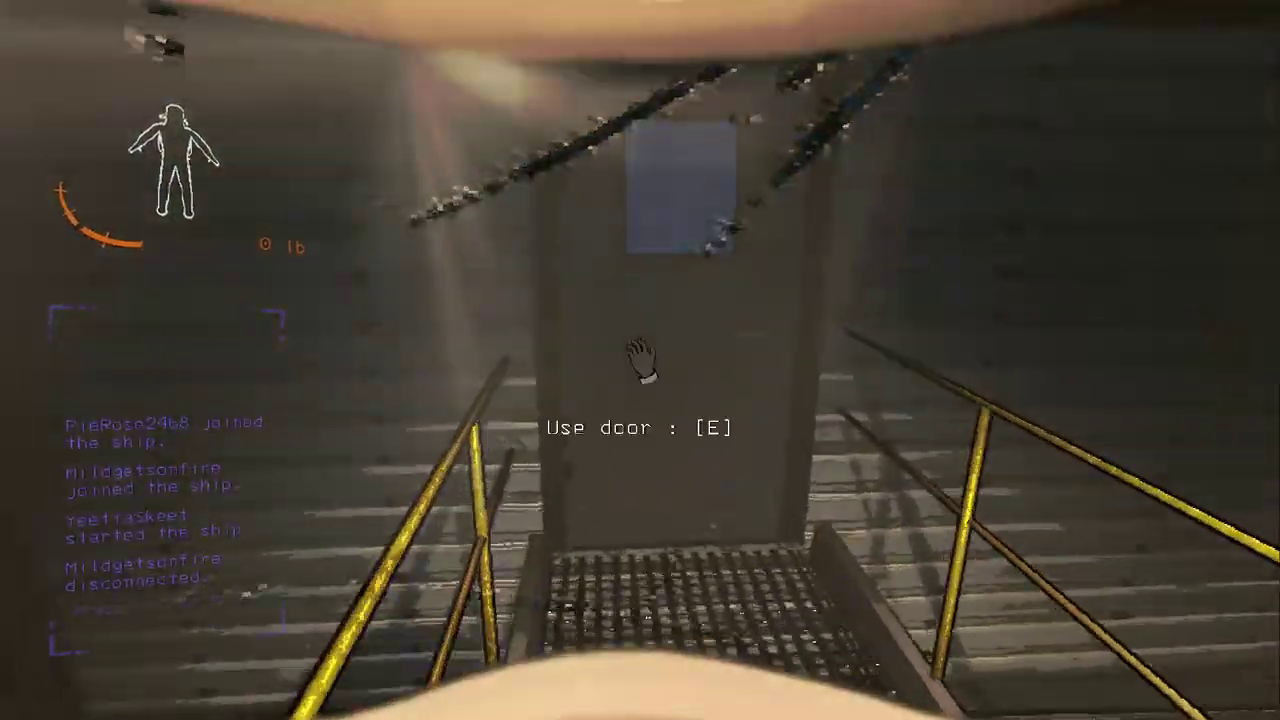
key(e)
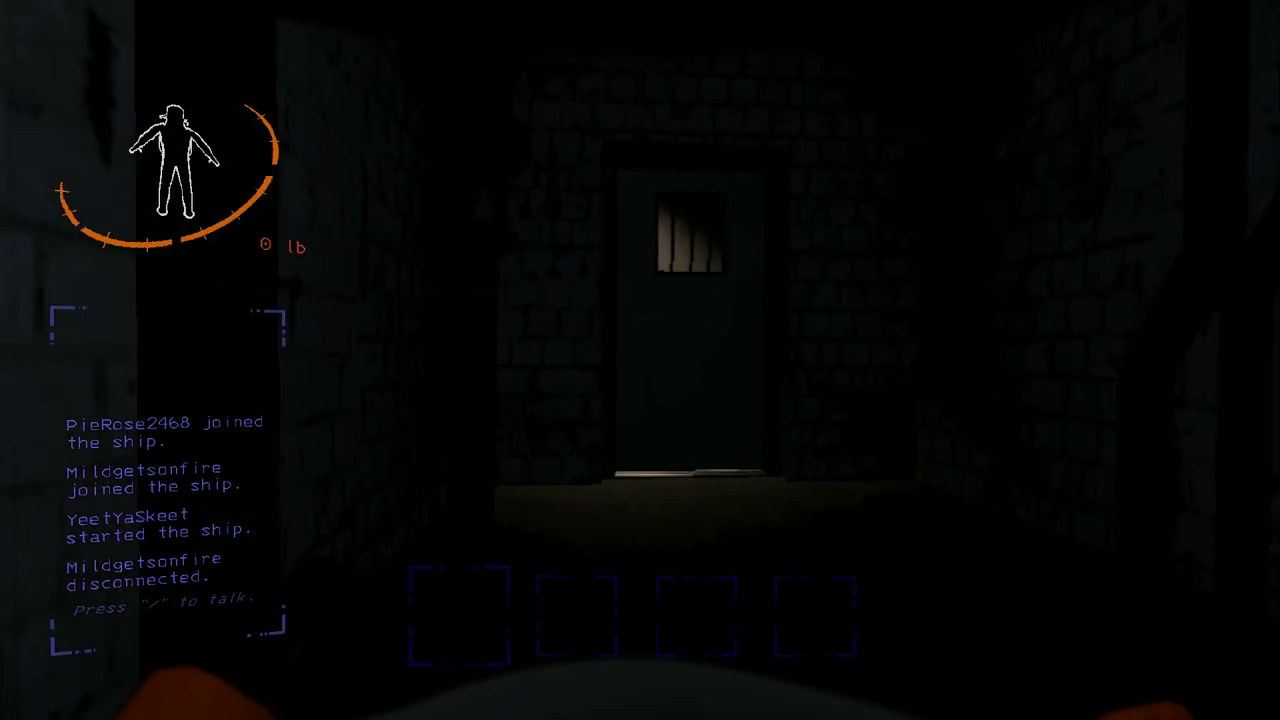
key(w)
key(w)
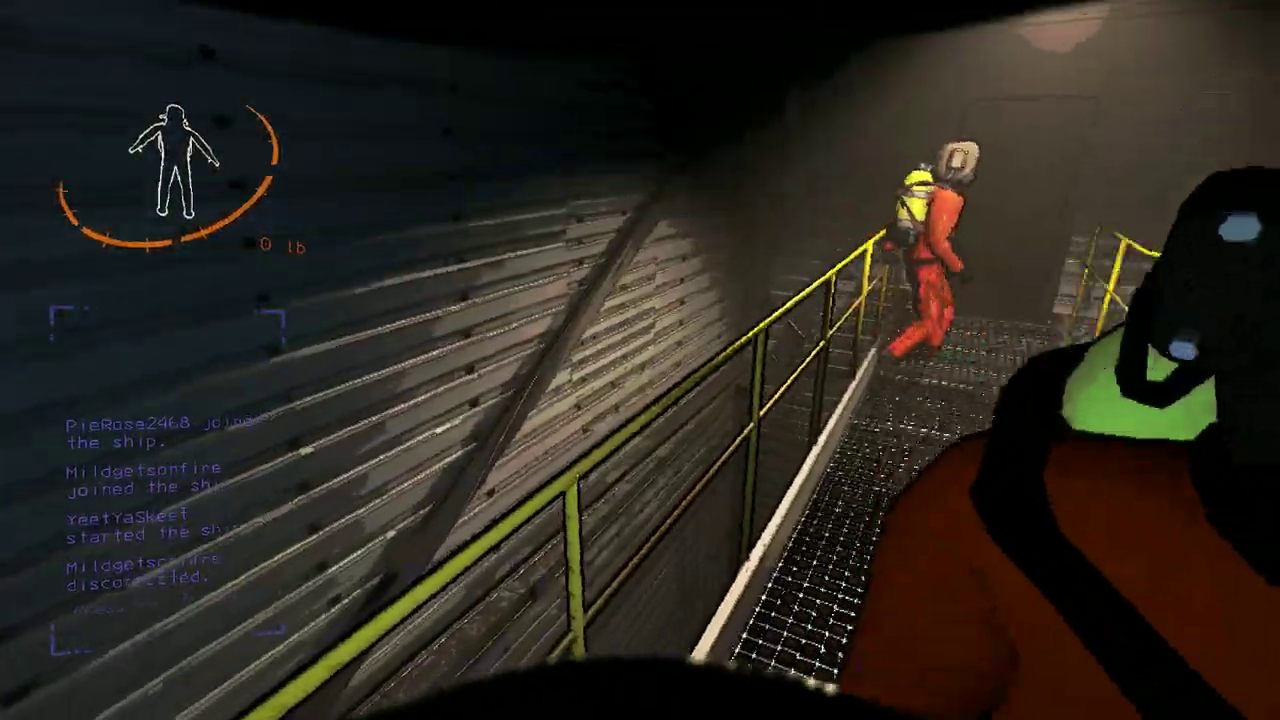
key(w)
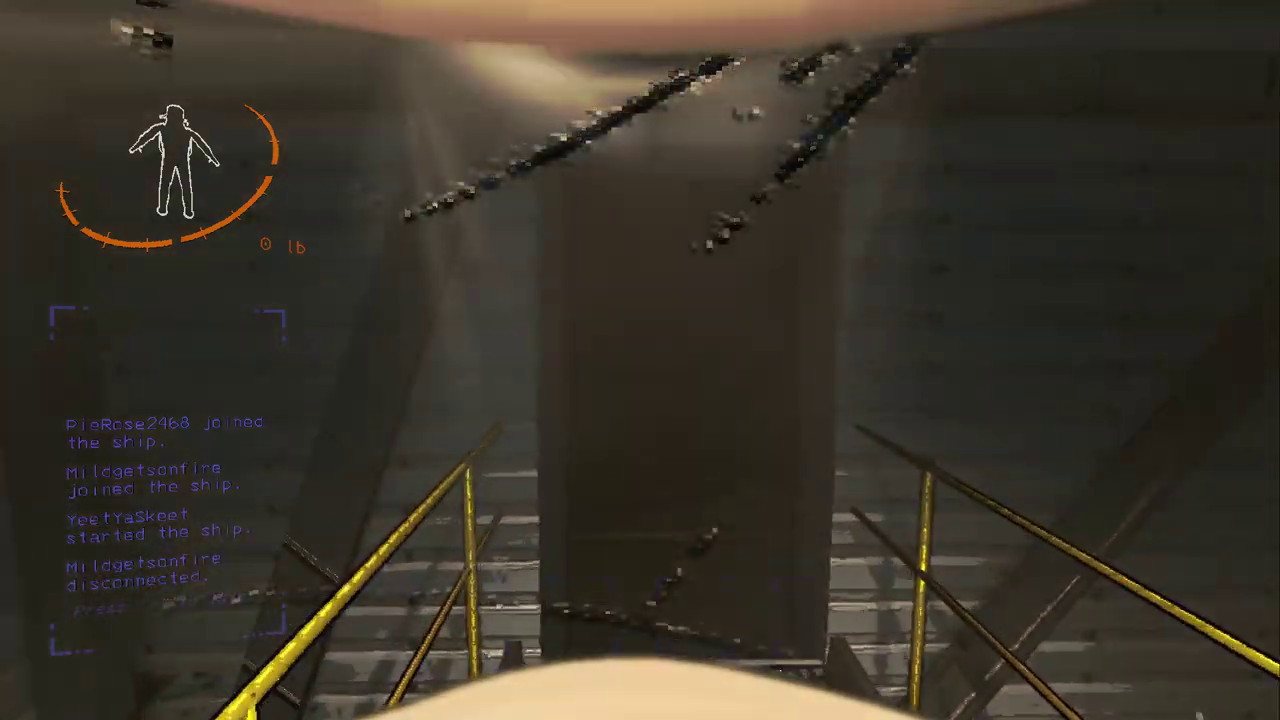
key(w)
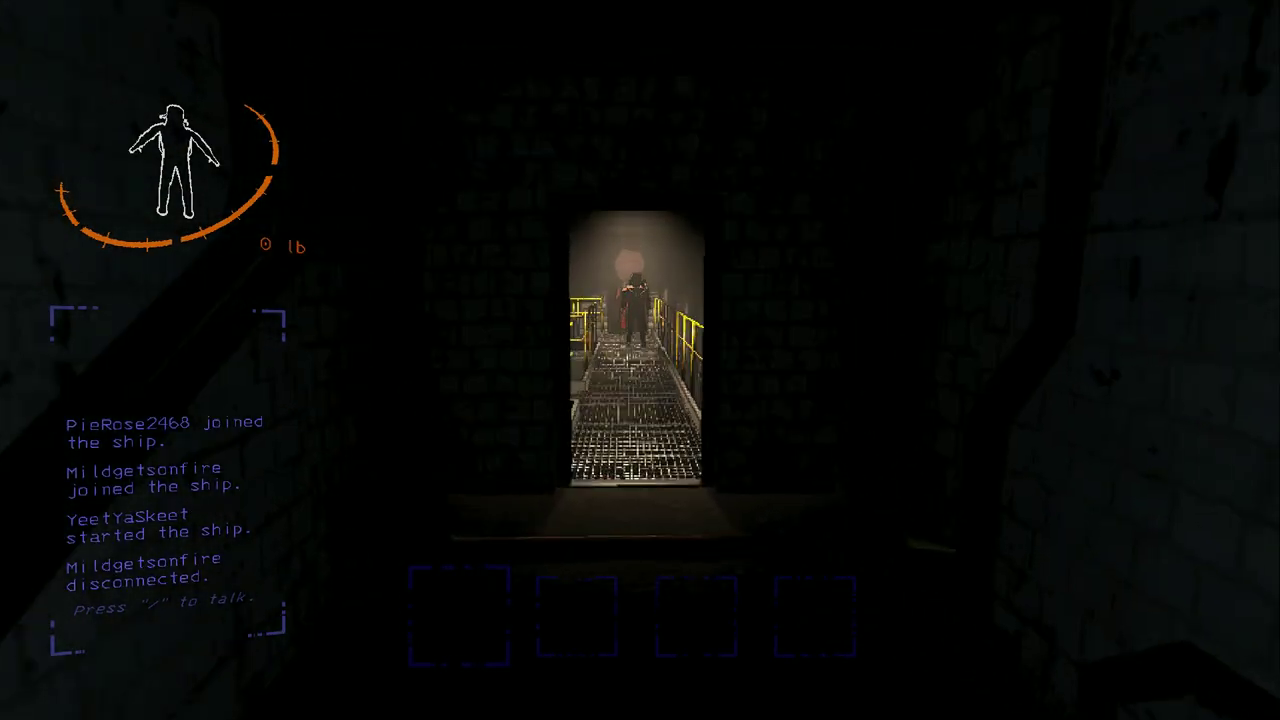
key(w)
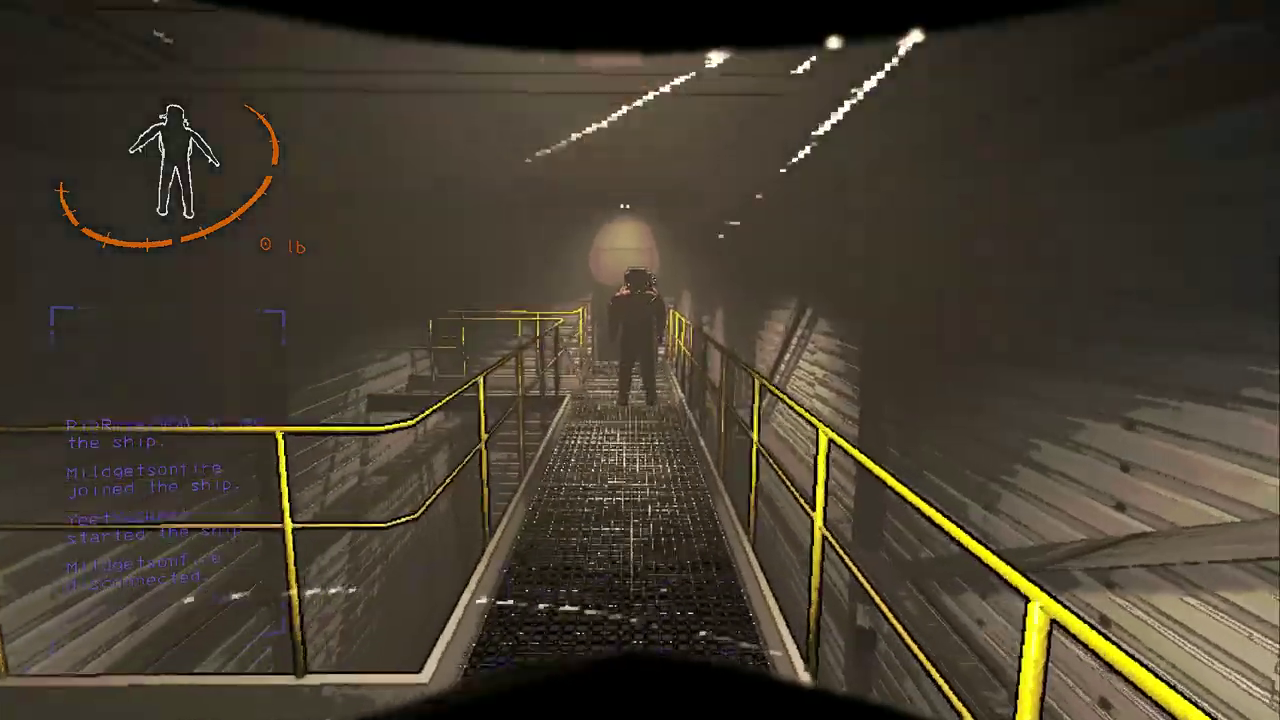